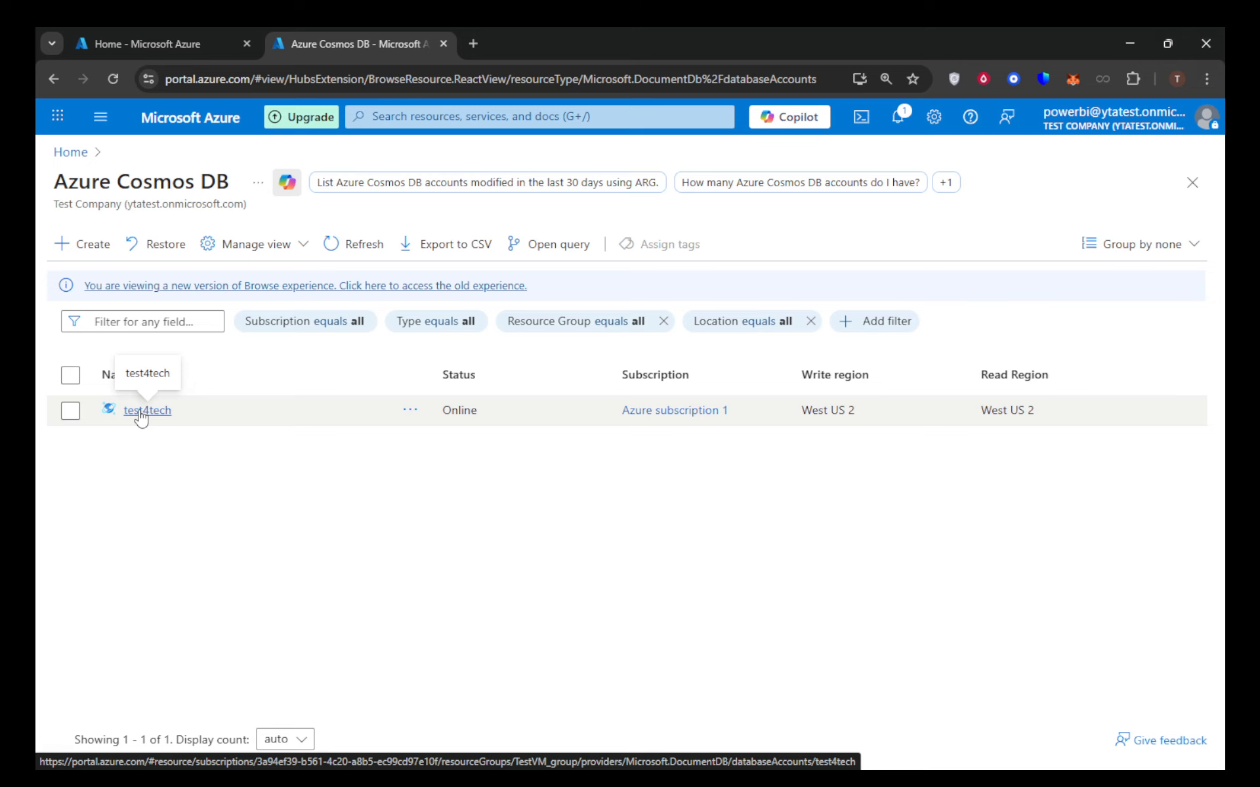
Open Data Explorer for the test4tech Cosmos DB account and close its Home welcome page.
left_click(141, 412)
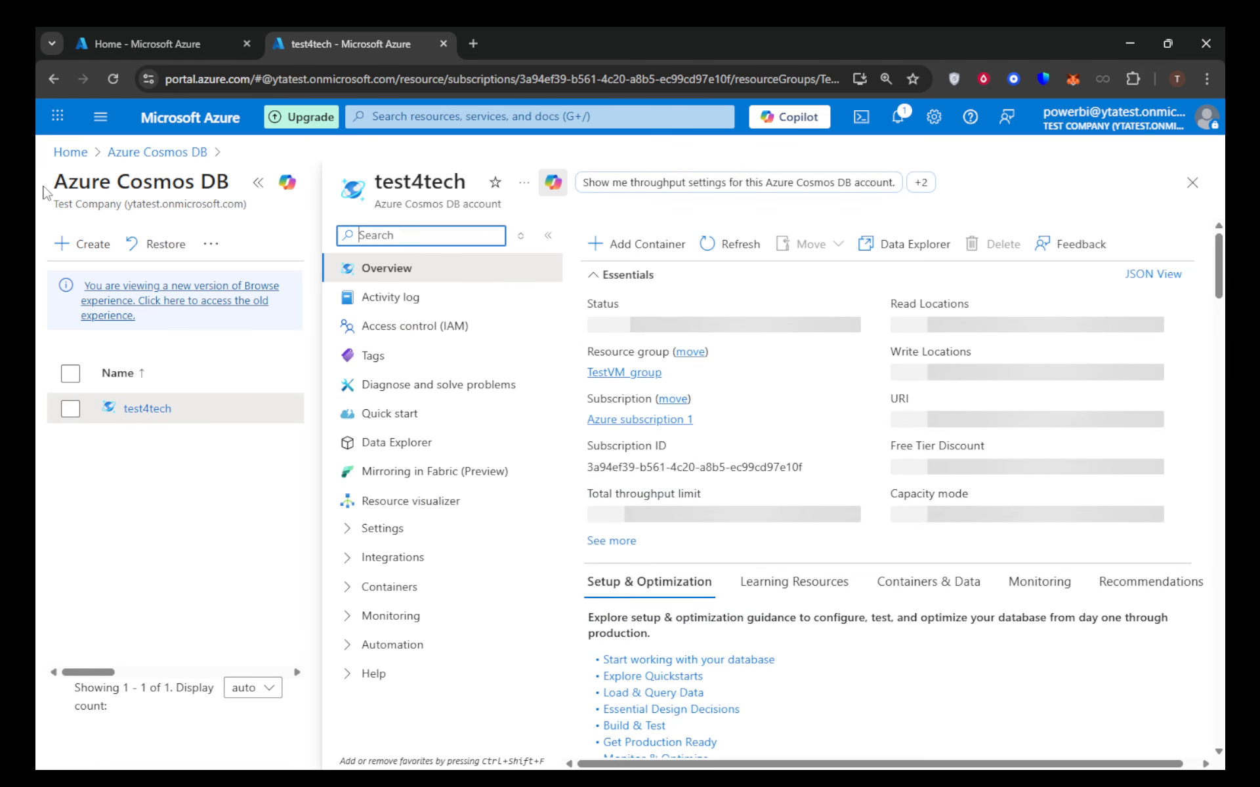
left_click_drag(51, 187, 229, 188)
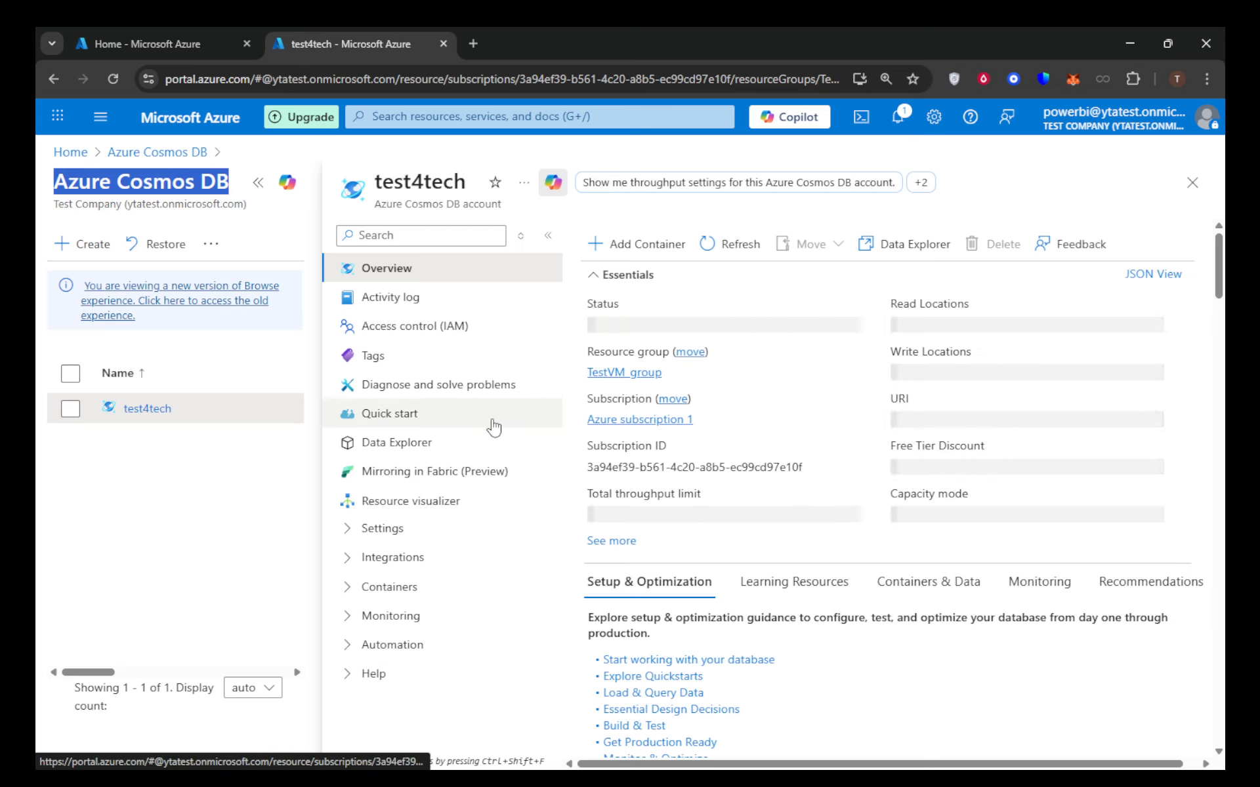
left_click(407, 446)
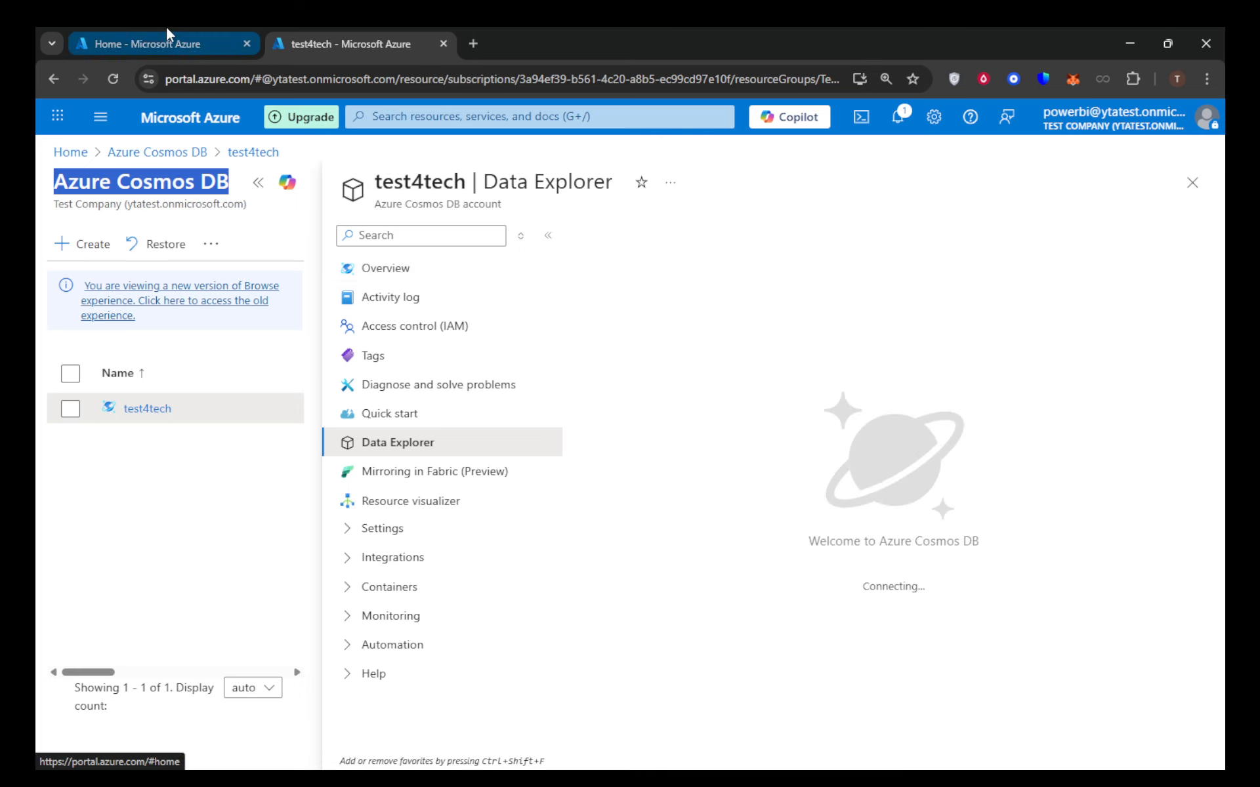
mouse_move(164, 25)
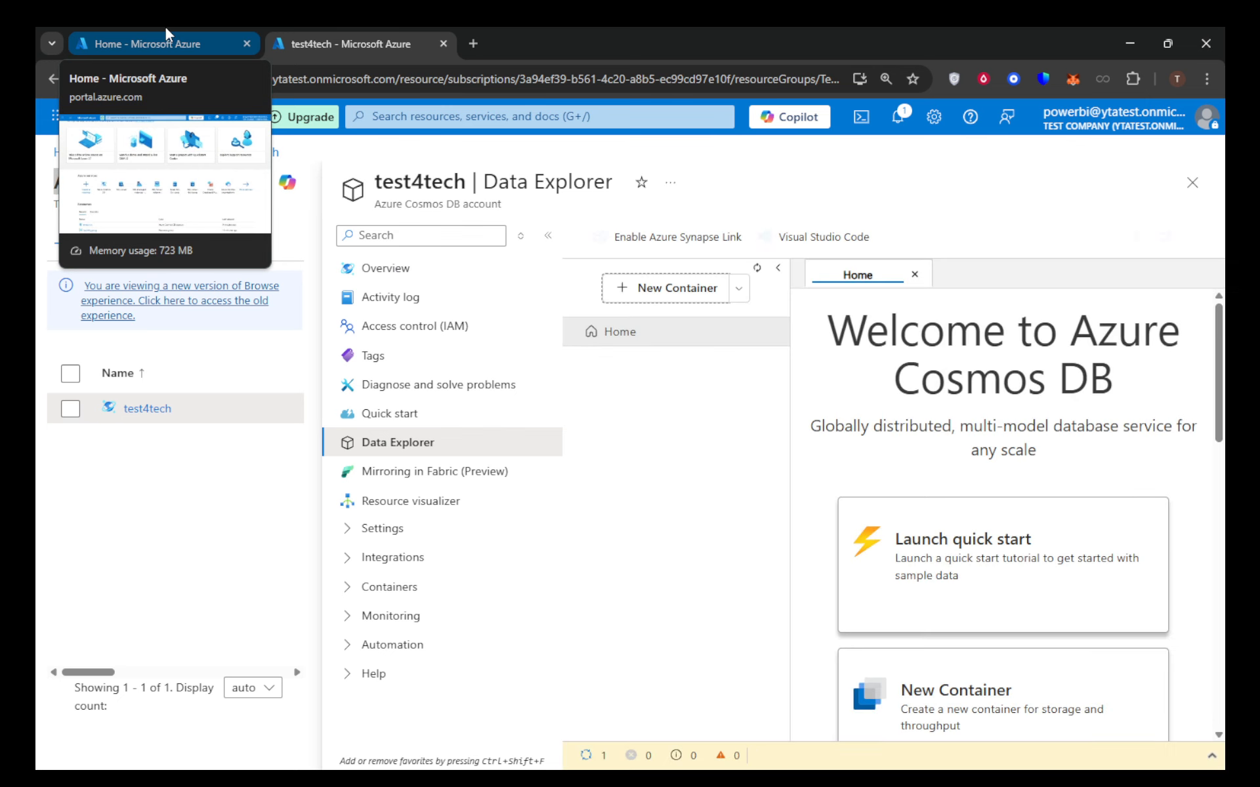
left_click(165, 30)
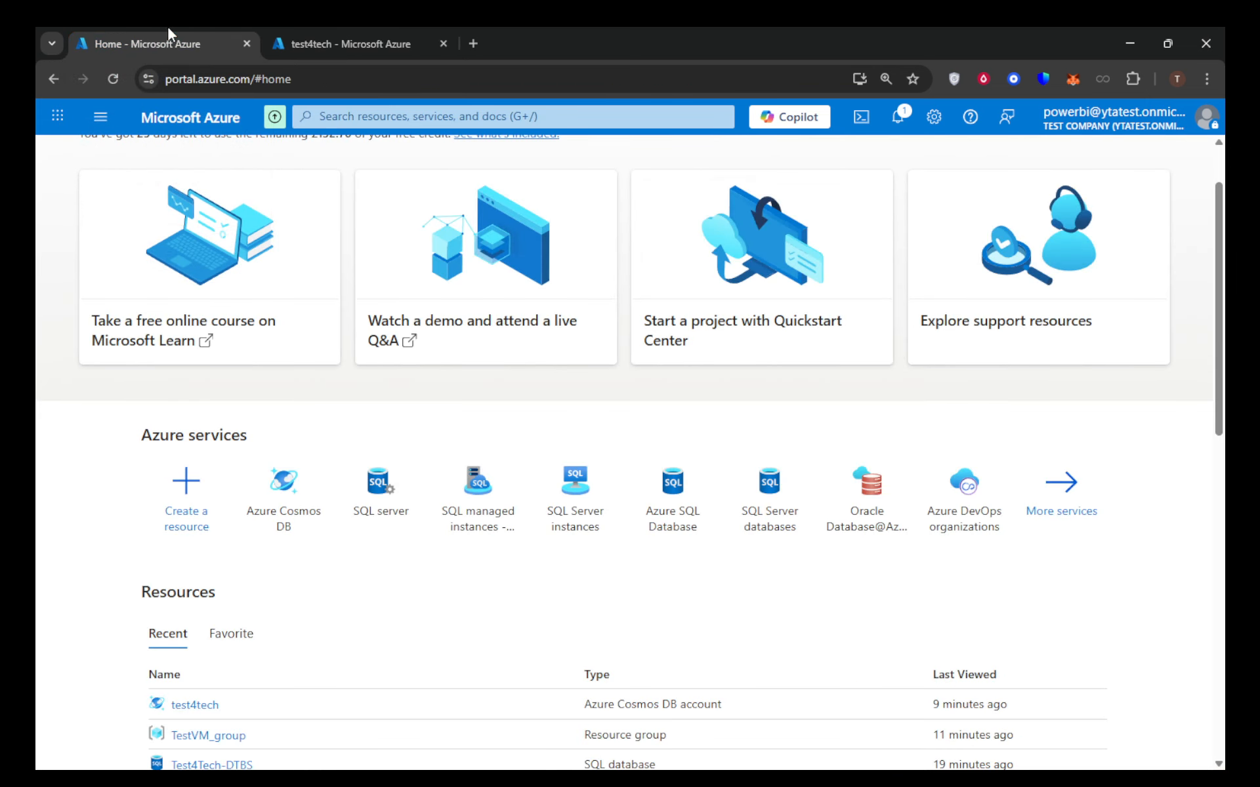
left_click(381, 30)
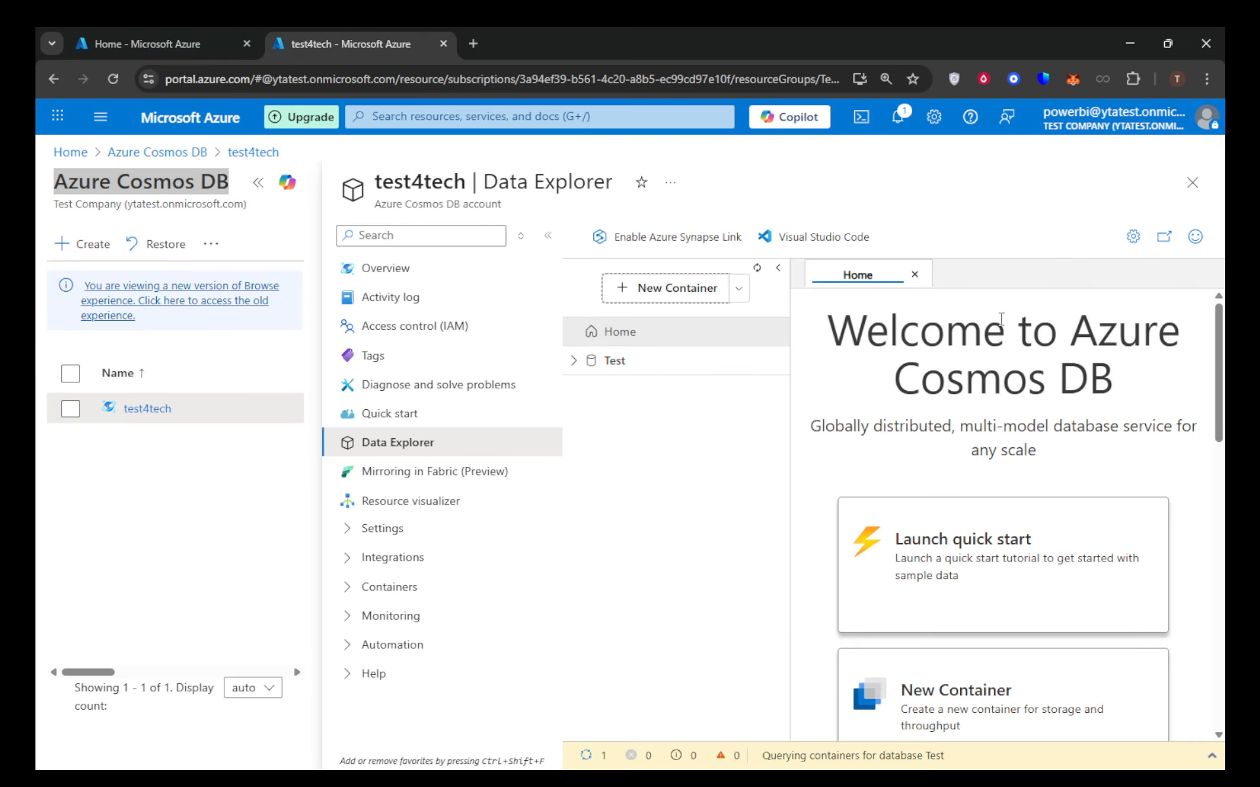
left_click(914, 275)
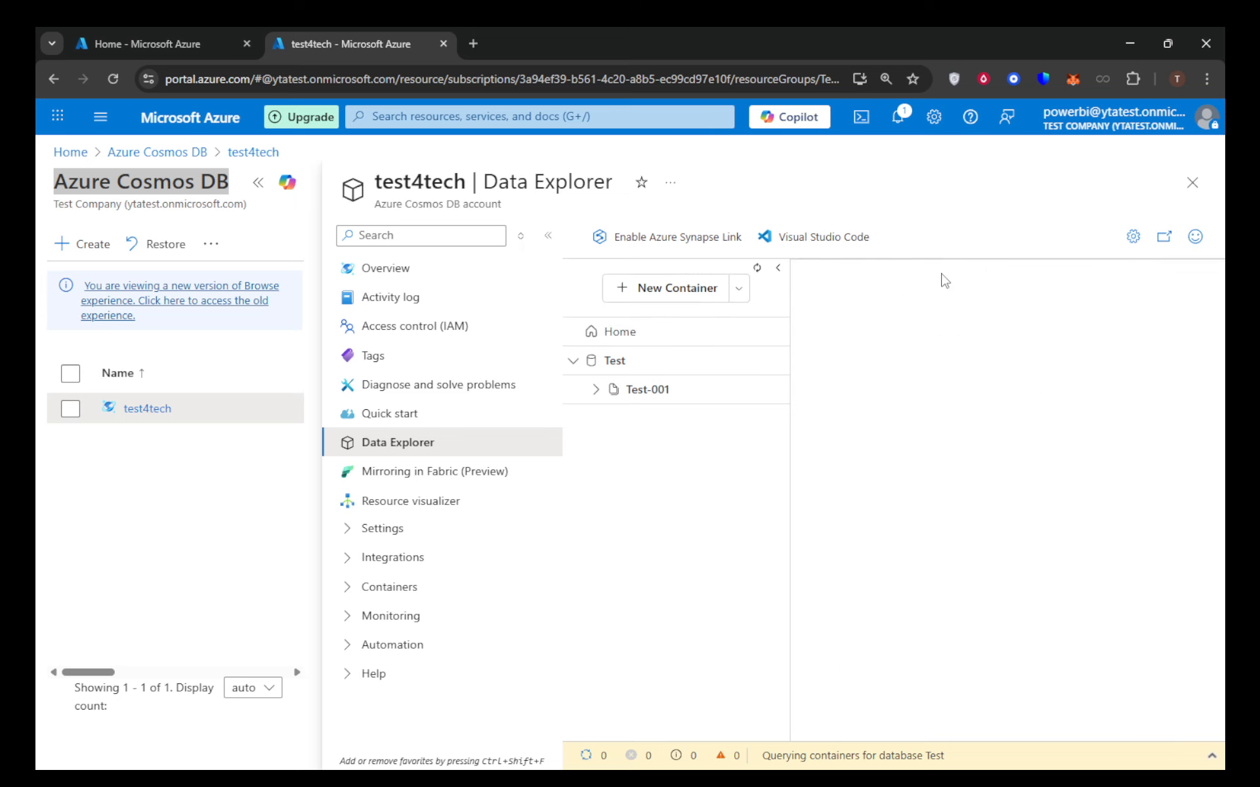
View the test4tech account overview from the portal home page in the other browser tab, and return to Data Explorer.
left_click(158, 31)
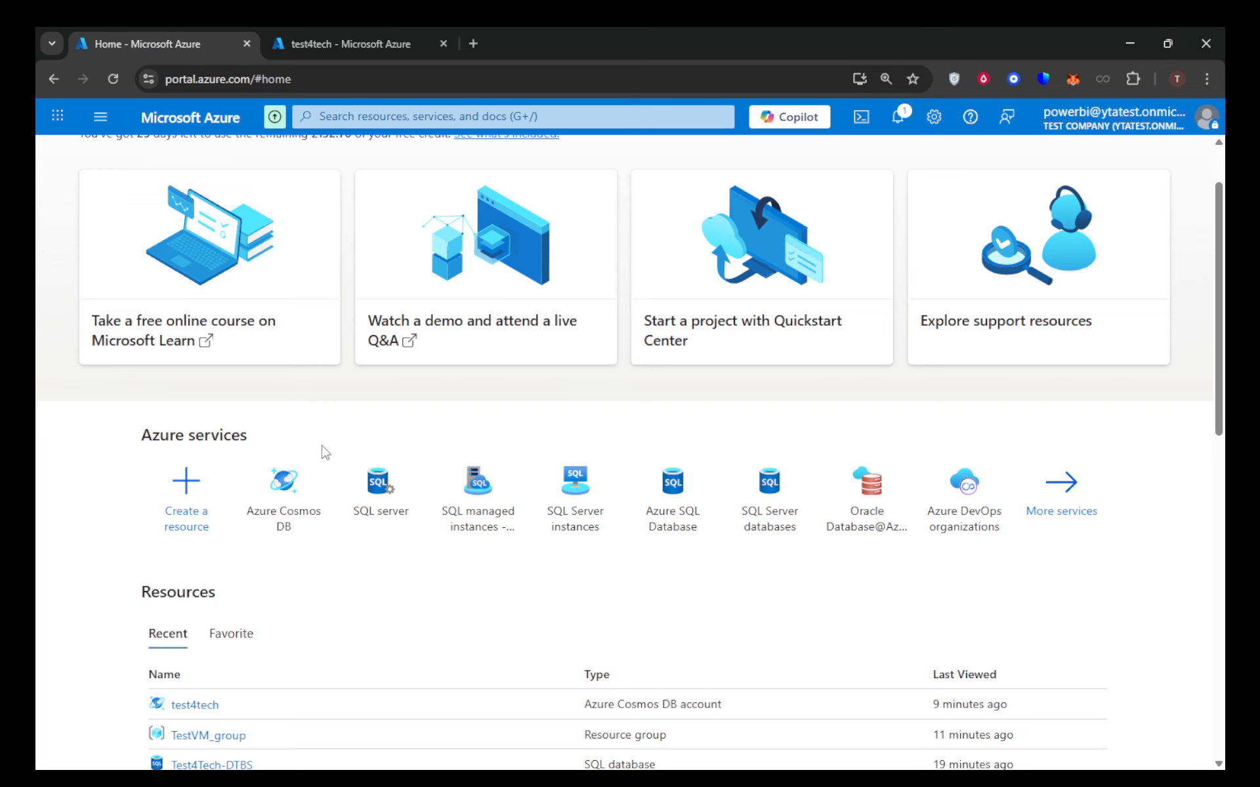
left_click(303, 498)
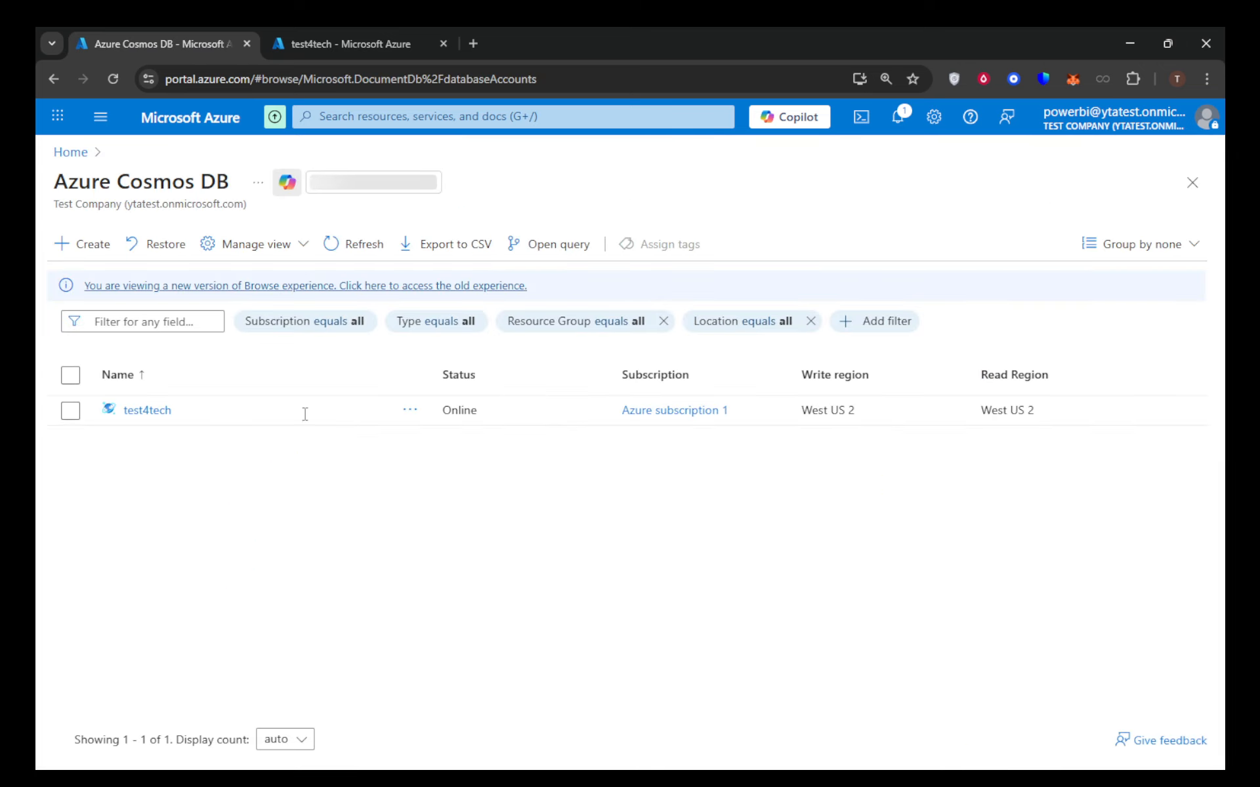
left_click(153, 413)
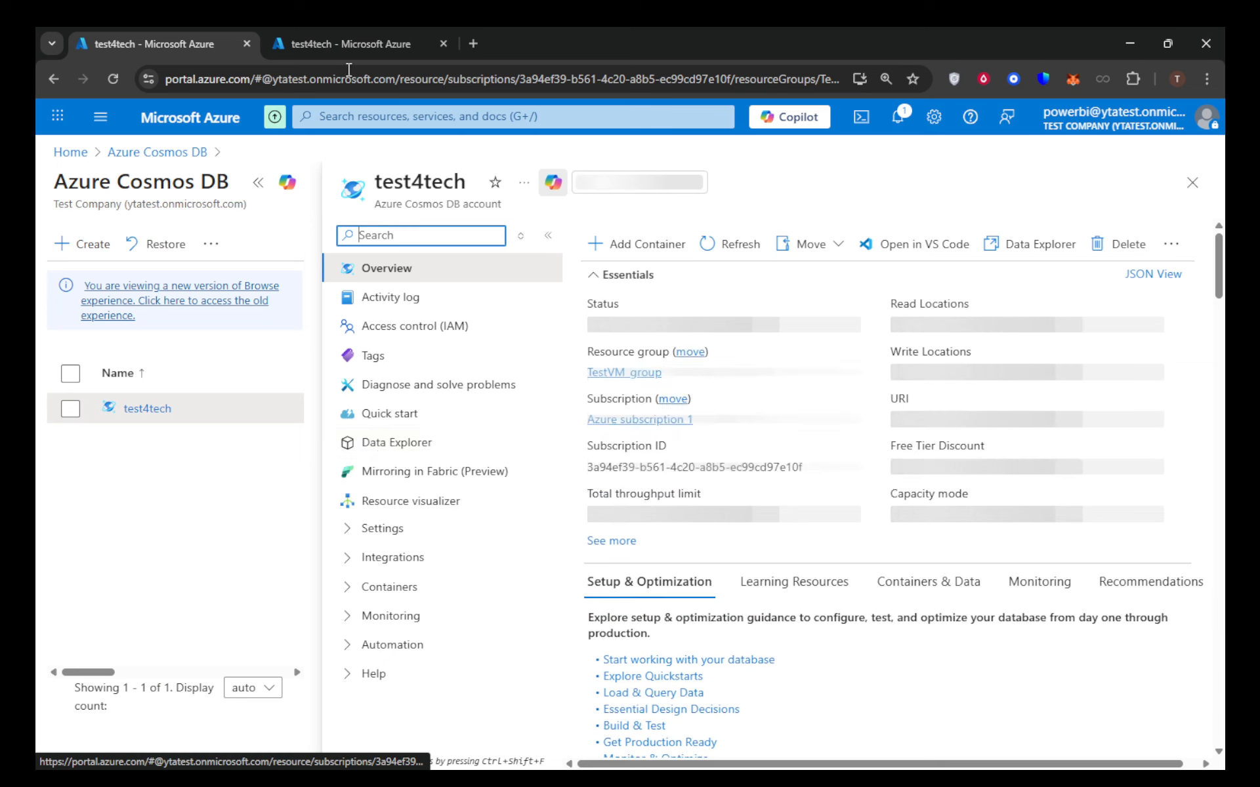
left_click(332, 40)
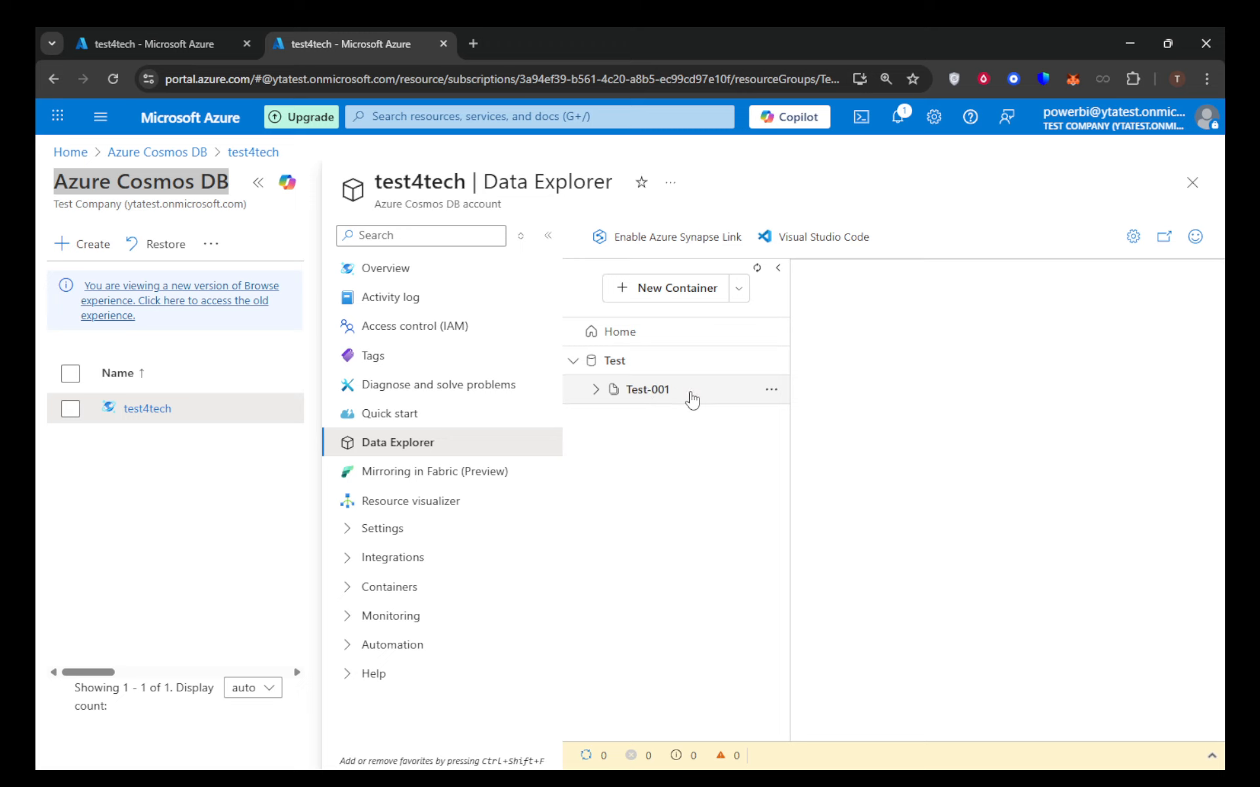
Start a new SQL query on the Test-001 container and replace its text with SELECT * FROM c WHERE c.id = "WakefieldFamily".
left_click(596, 391)
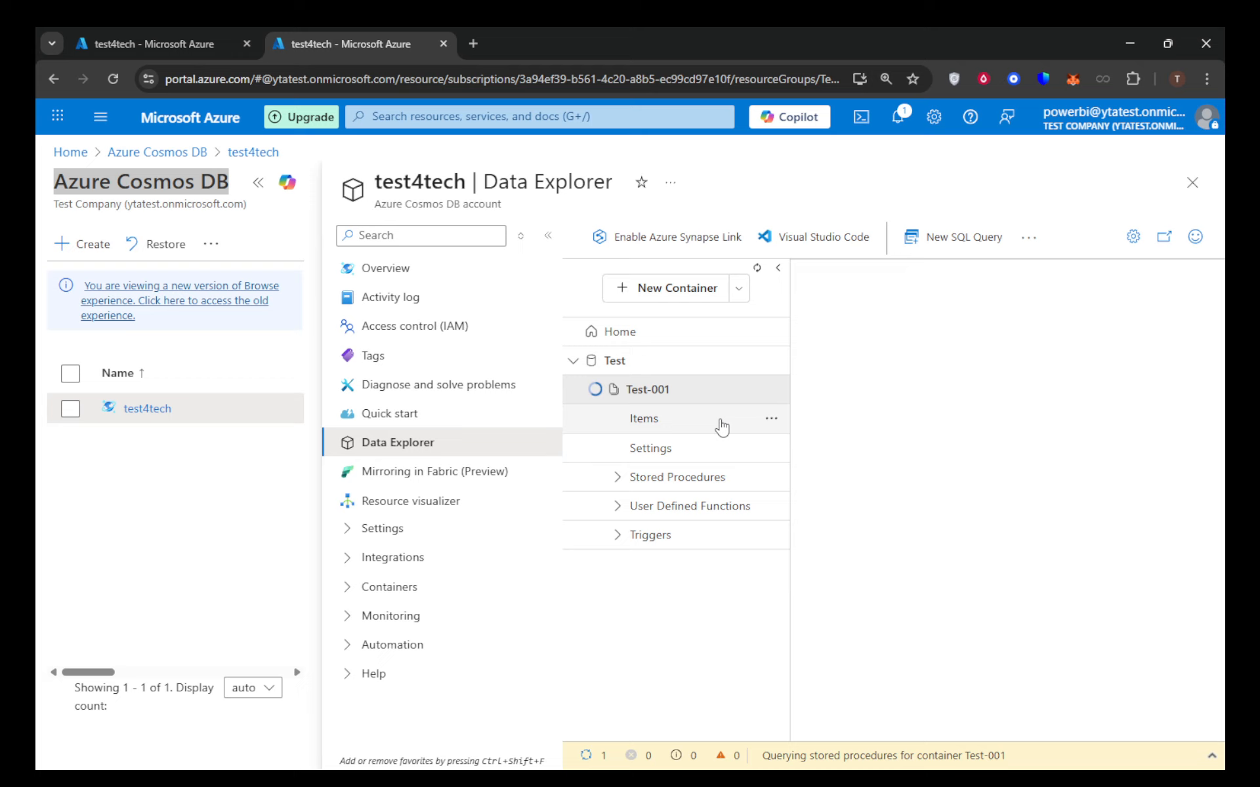
left_click(771, 421)
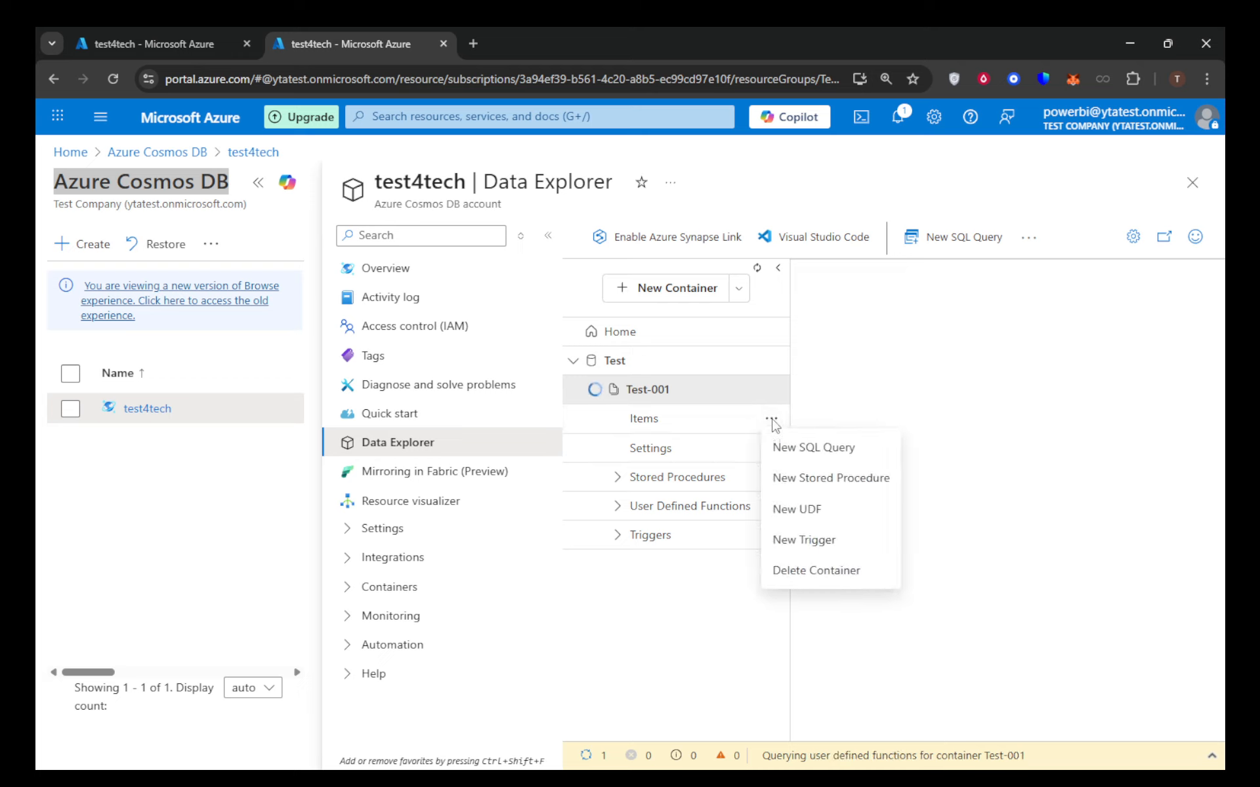
left_click(808, 452)
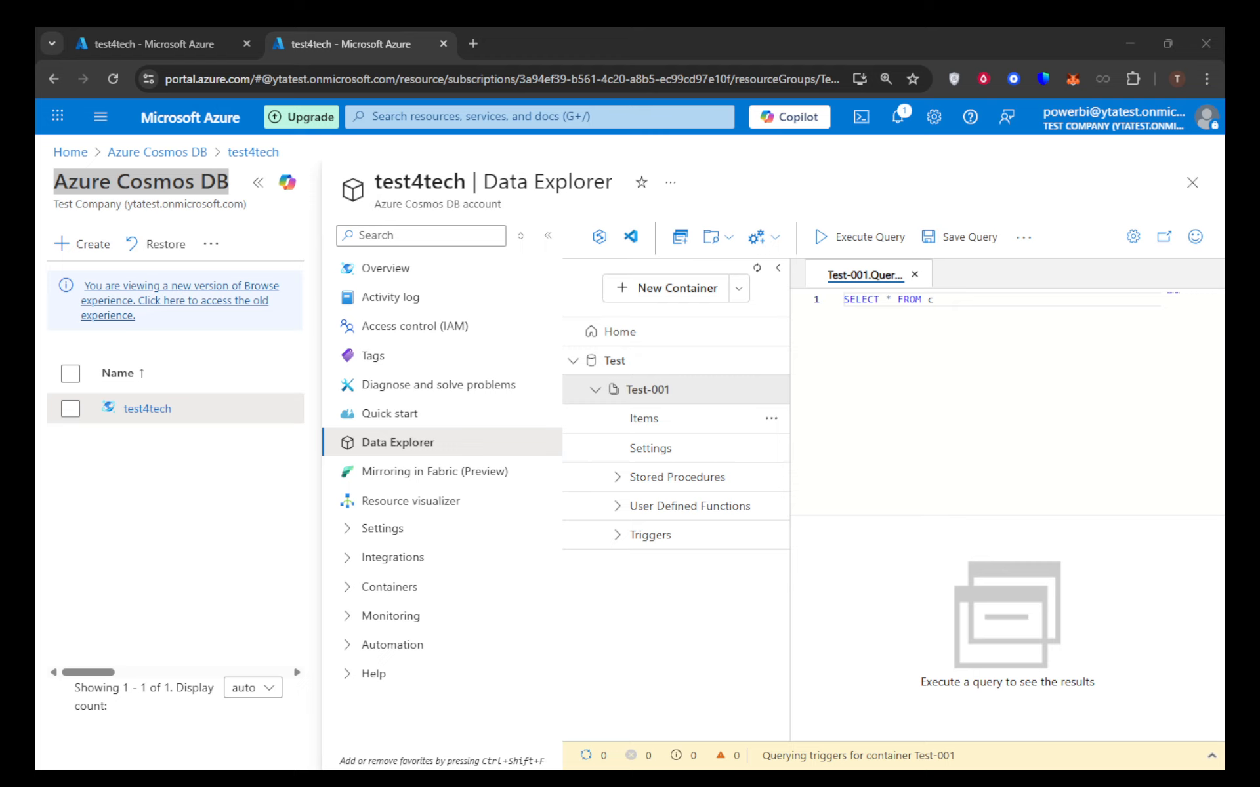
triple_click(945, 300)
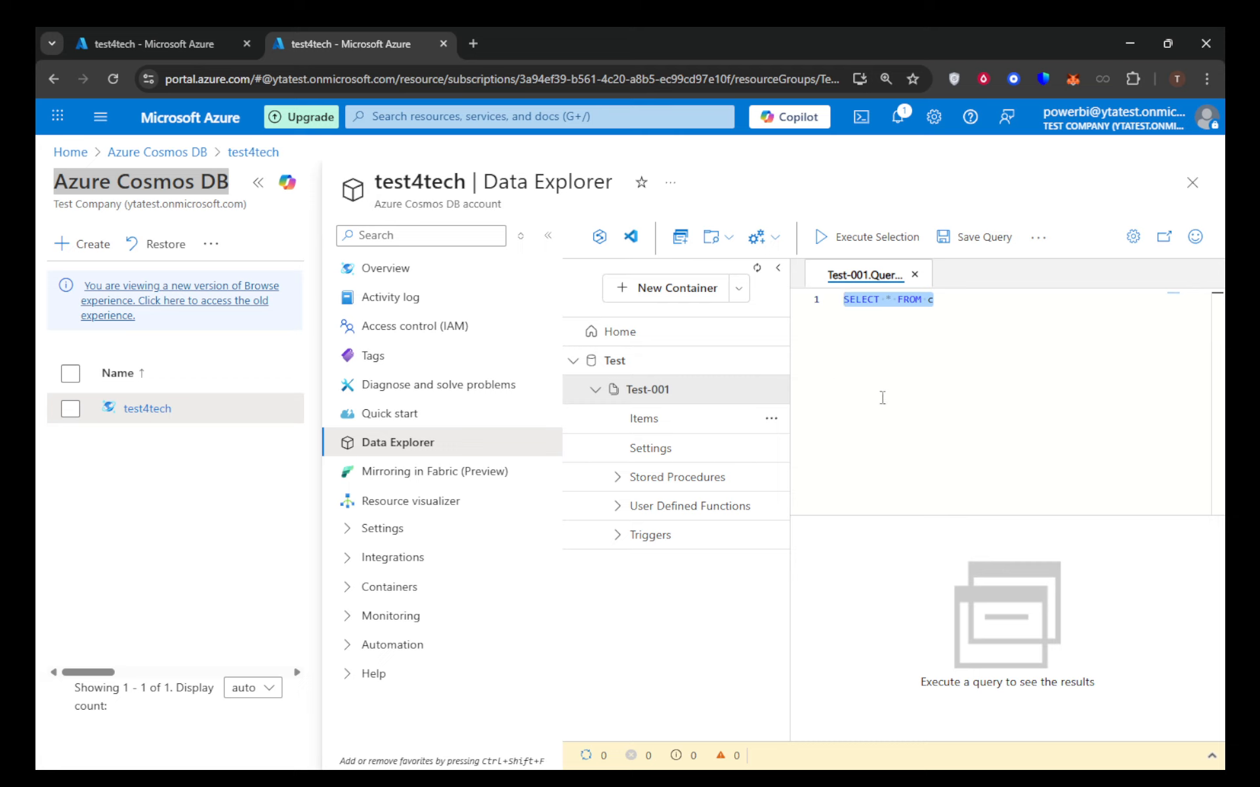
type("SELECT * FROM c WHERE c.id = \"WakefieldFamily\"")
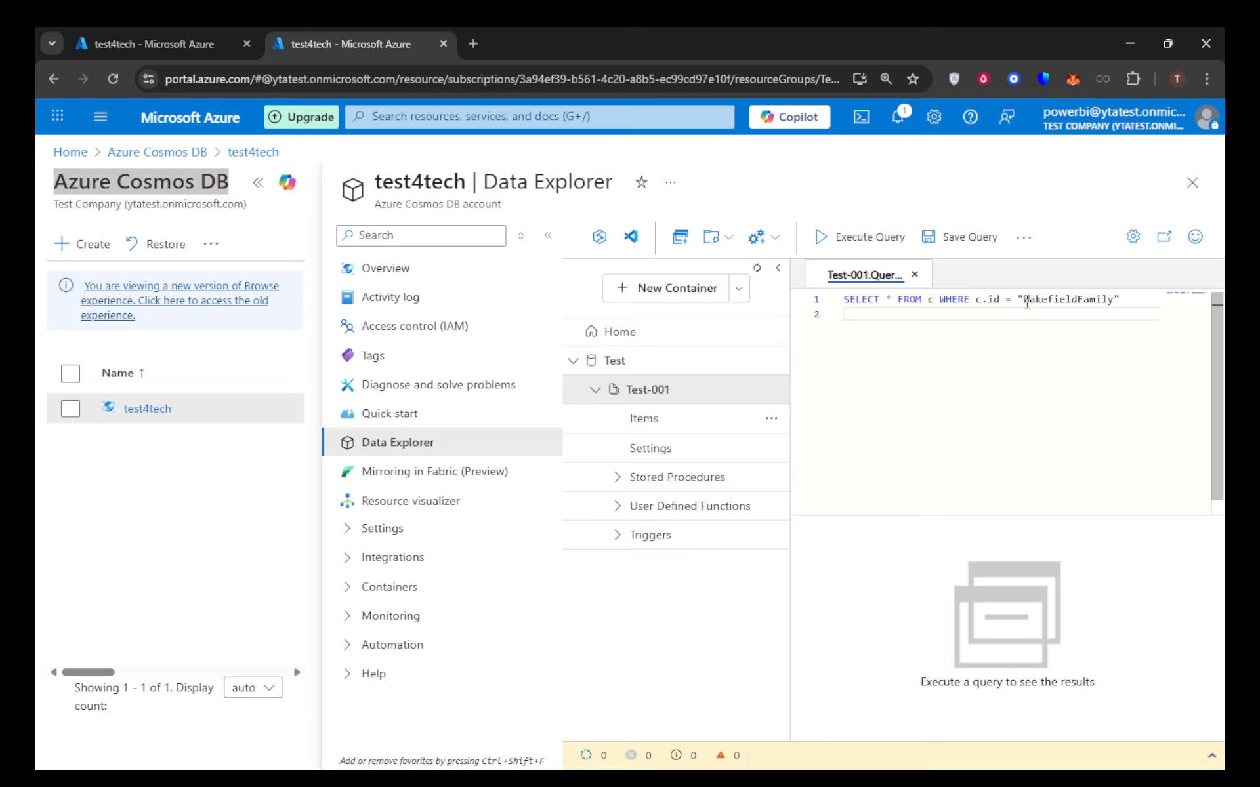
Execute the WakefieldFamily query on Test-001 and review its query stats.
left_click(854, 239)
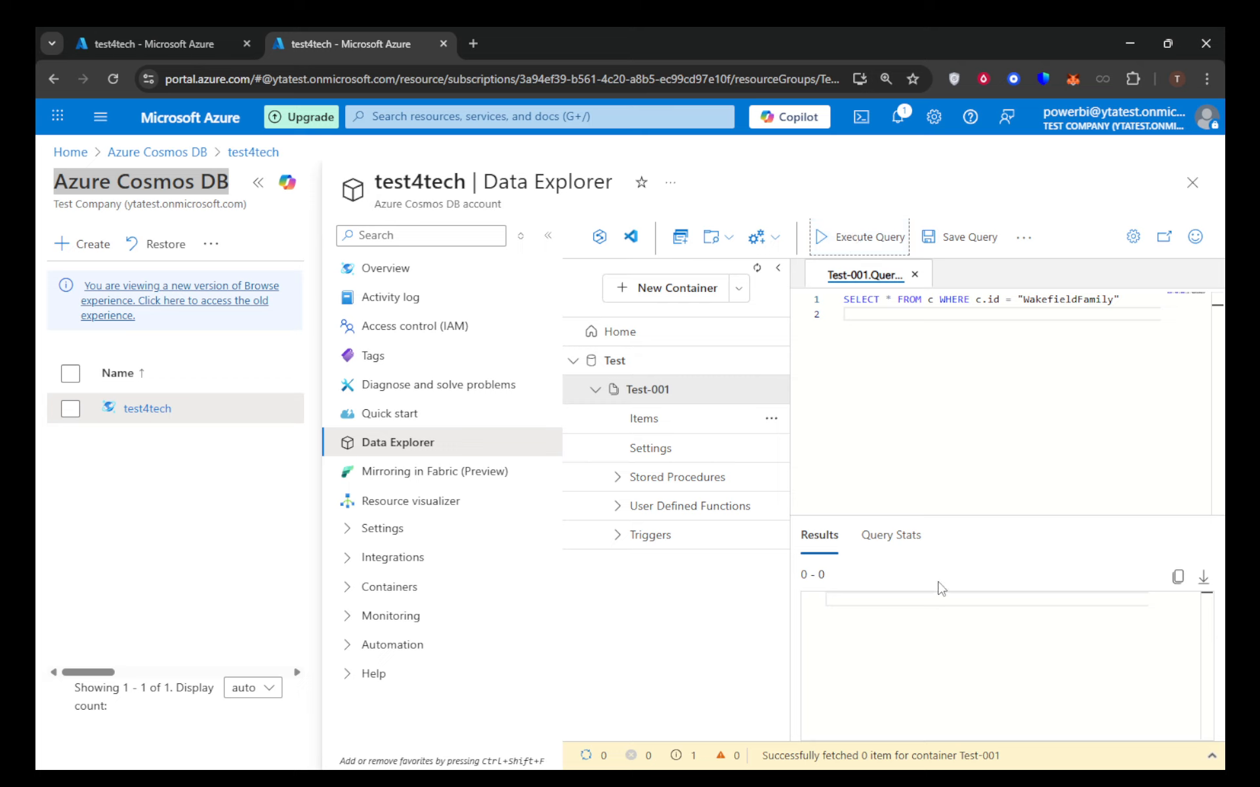
left_click(910, 537)
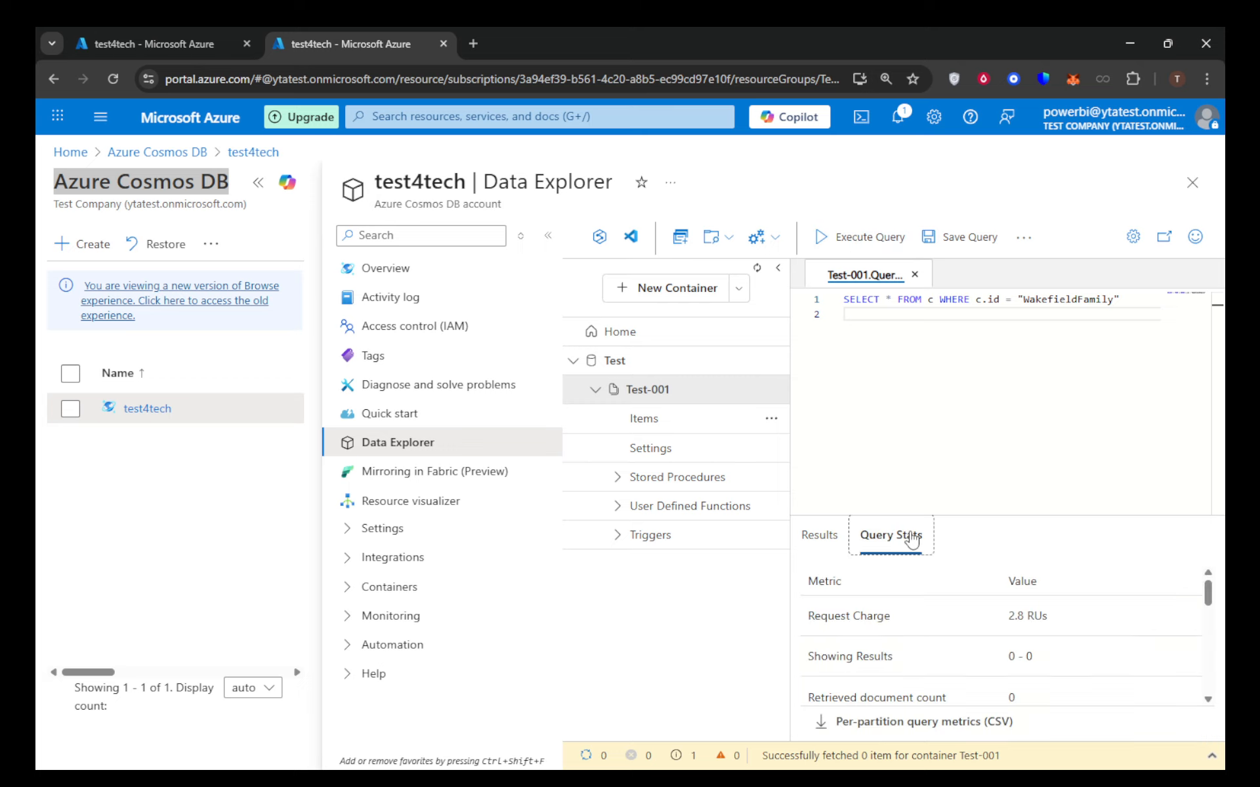
scroll(1014, 616, "down", 3)
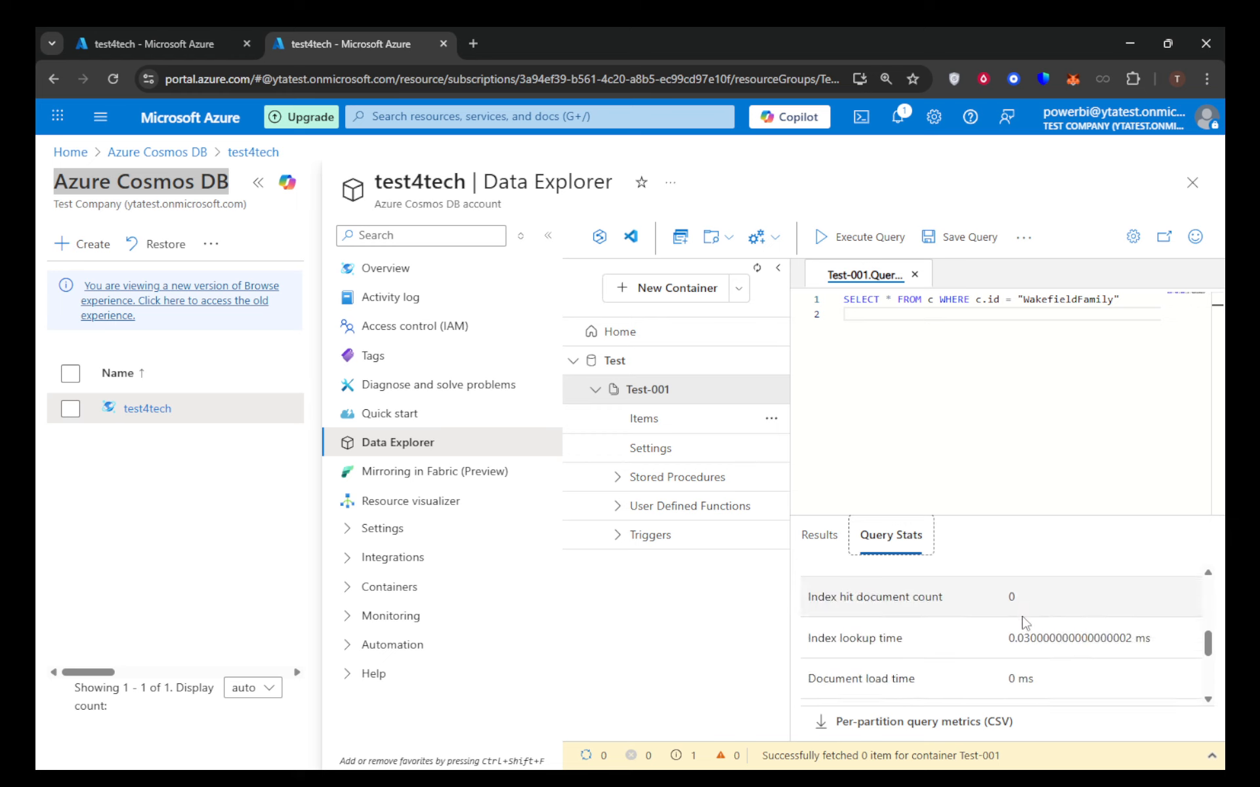
scroll(1025, 622, "down", 1)
scroll(1025, 623, "up", 5)
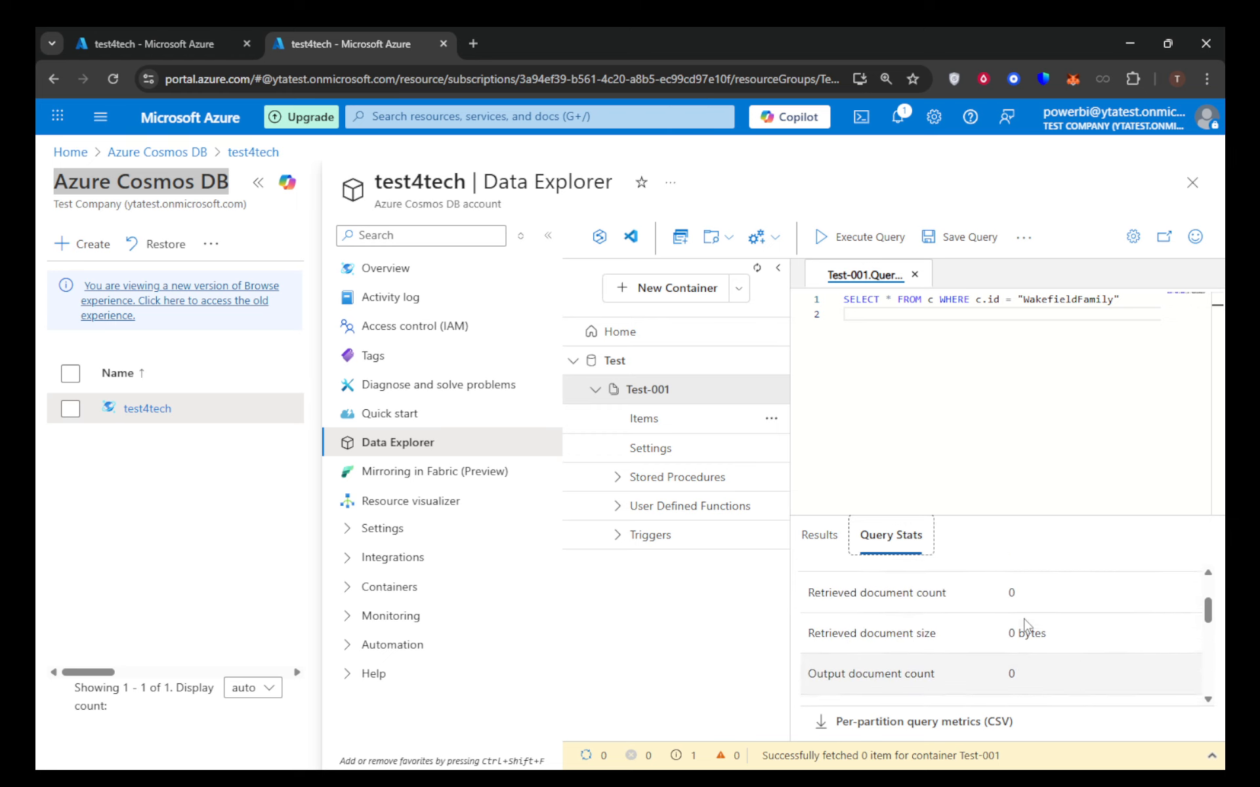
scroll(1025, 624, "up", 2)
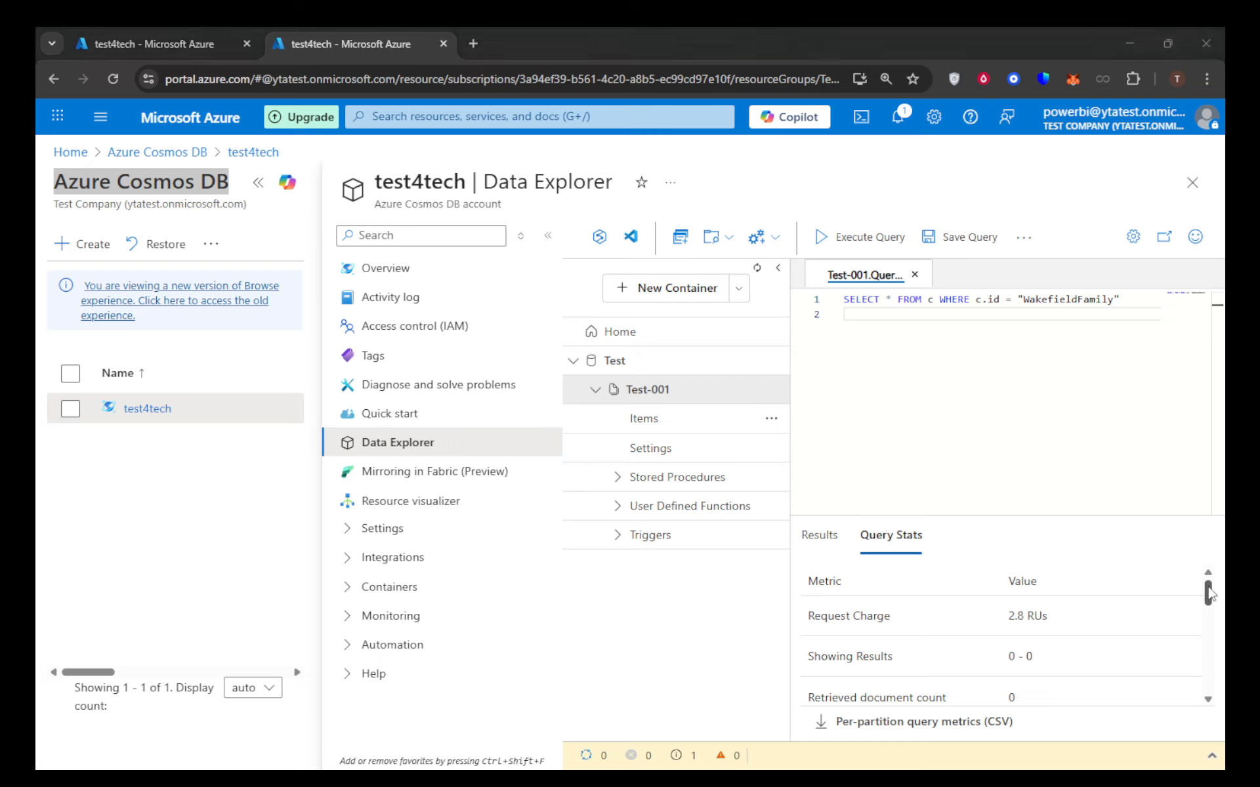
mouse_move(1210, 593)
left_mouse_down()
mouse_move(1202, 690)
mouse_move(1219, 569)
left_mouse_up()
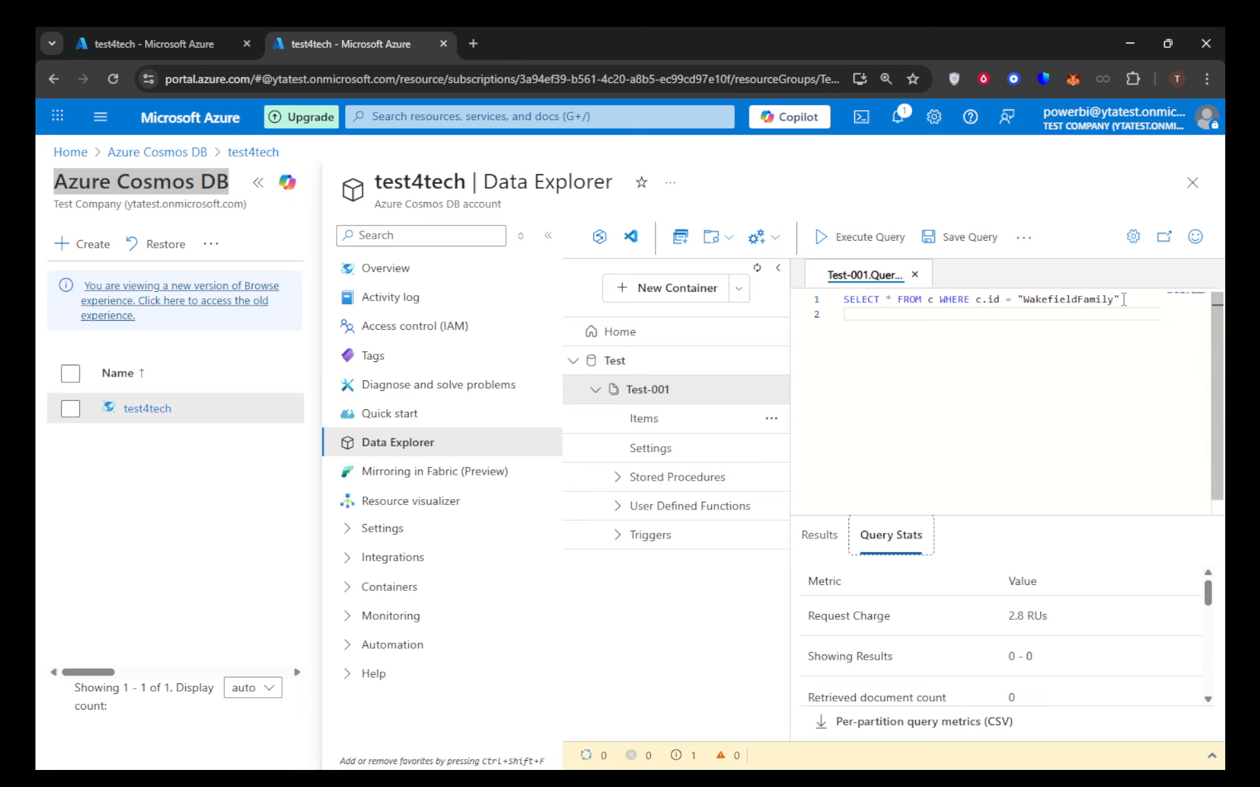
Replace the query text with SELECT c.id, c.address.city FROM c WHERE c.address.state = "NY".
left_click_drag(1123, 299, 820, 295)
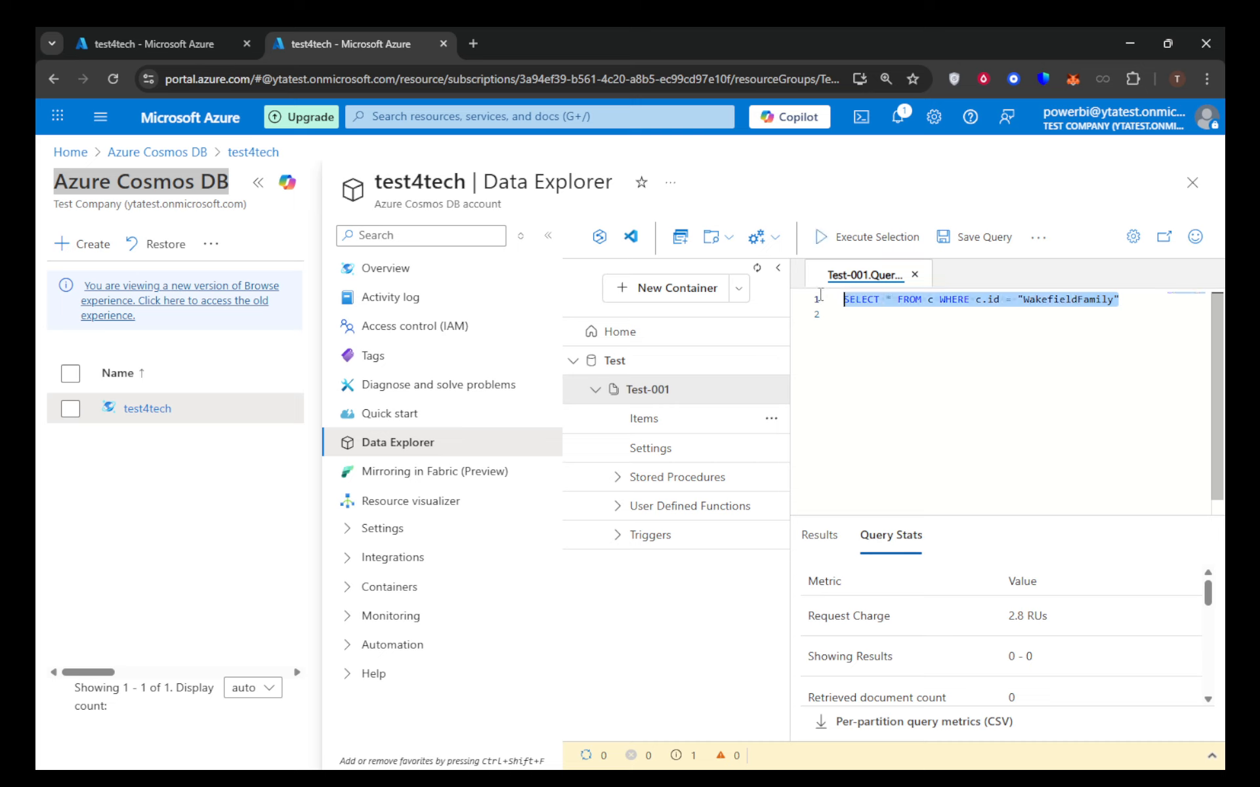
key("Delete")
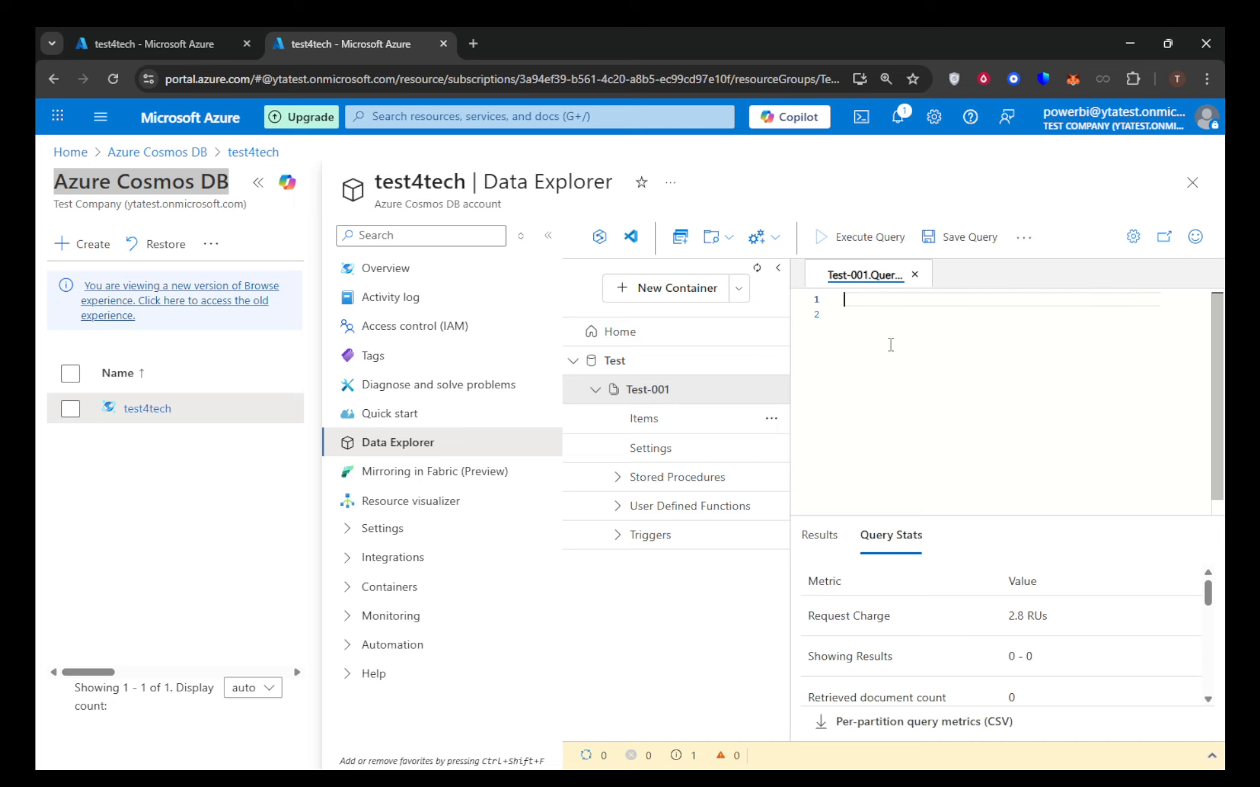
type("SELECT c.id, c.address.city FROM c WHERE c.address.state = \"NY\"")
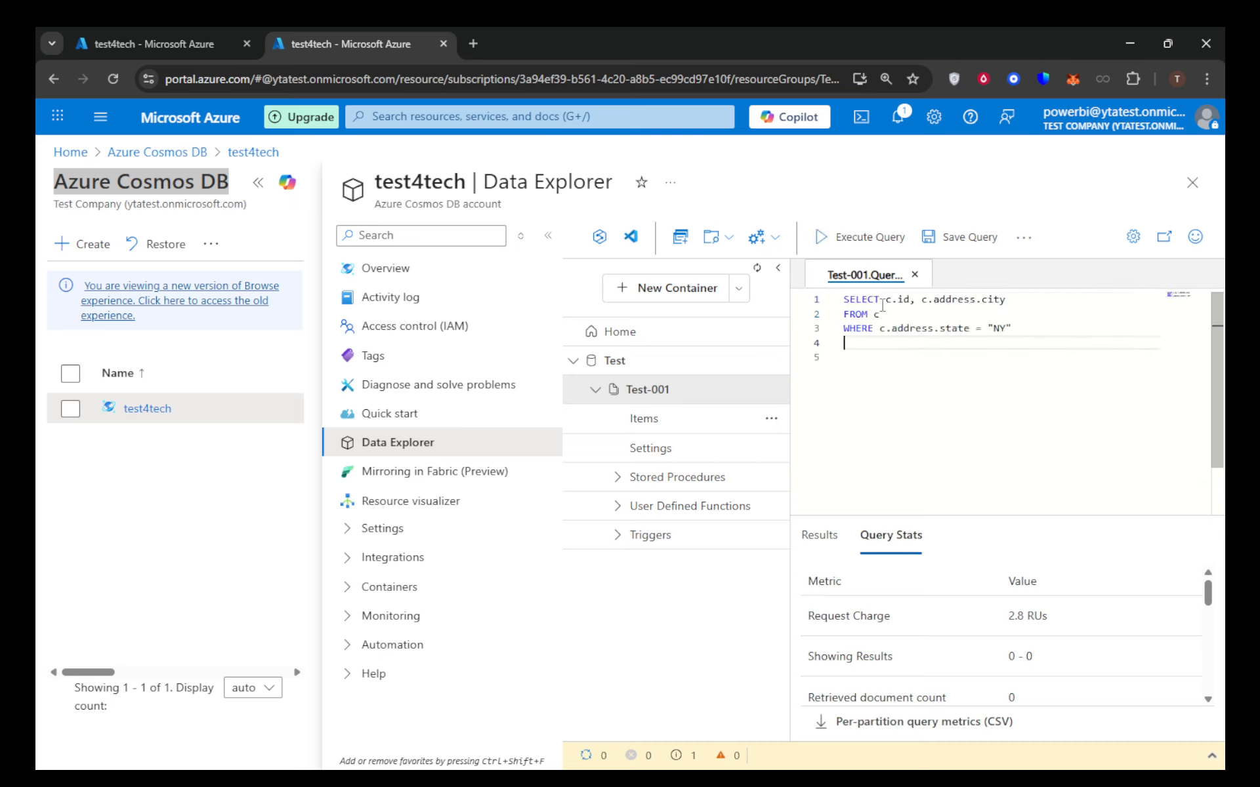
left_click_drag(843, 300, 996, 300)
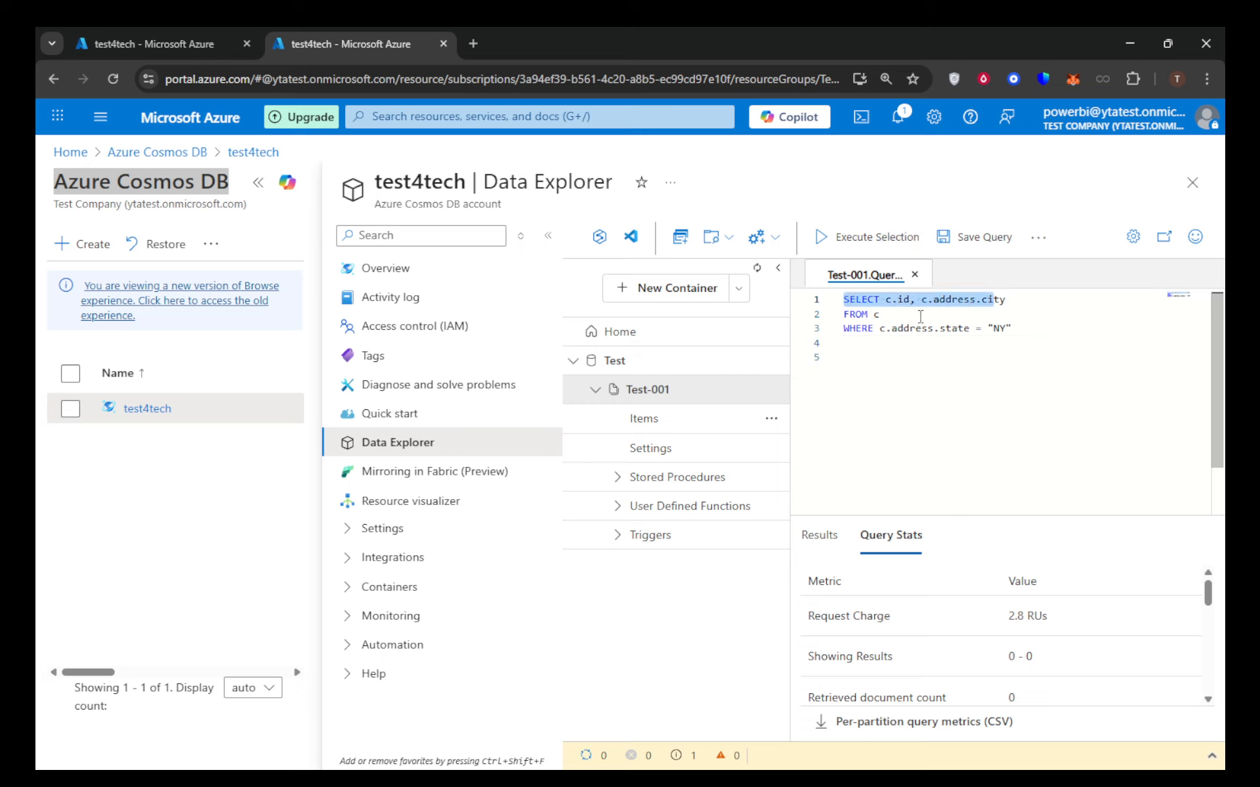
left_click(1005, 330)
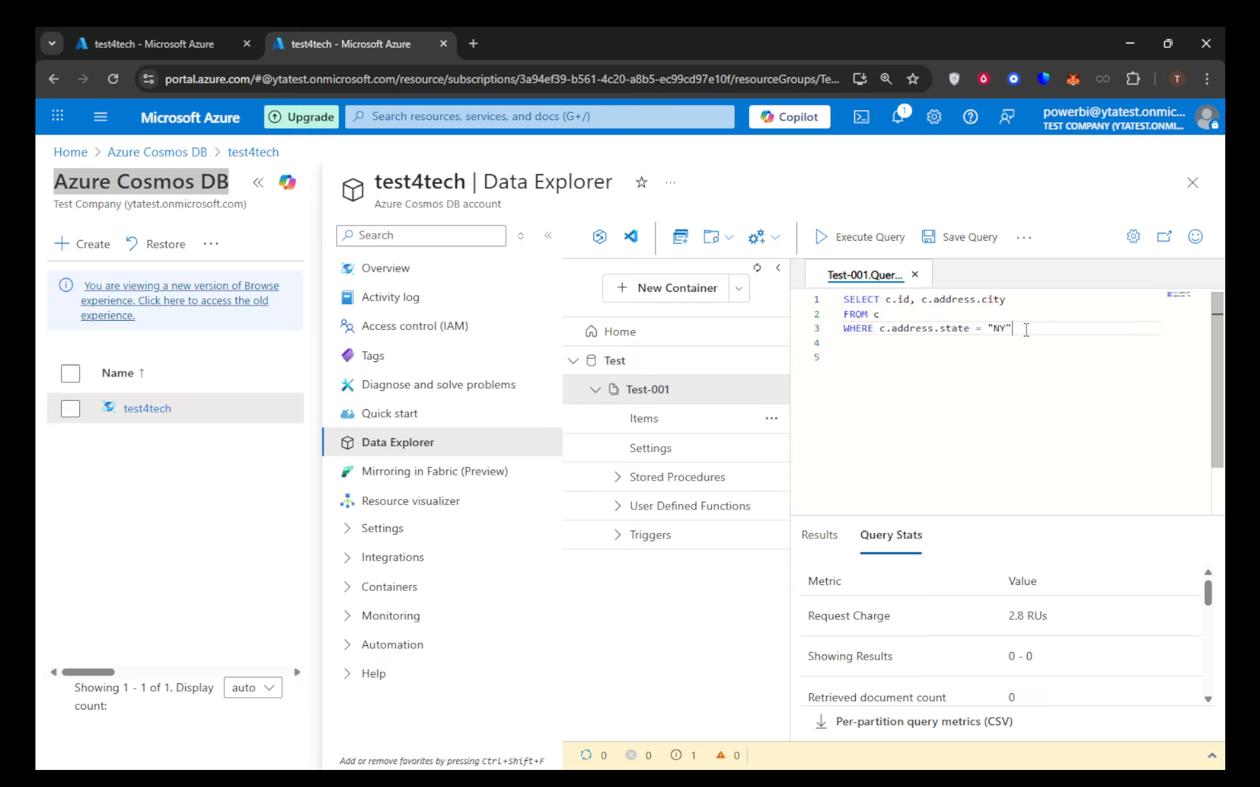
Execute the NY state query and review its results and the full list of query stats.
left_click(859, 240)
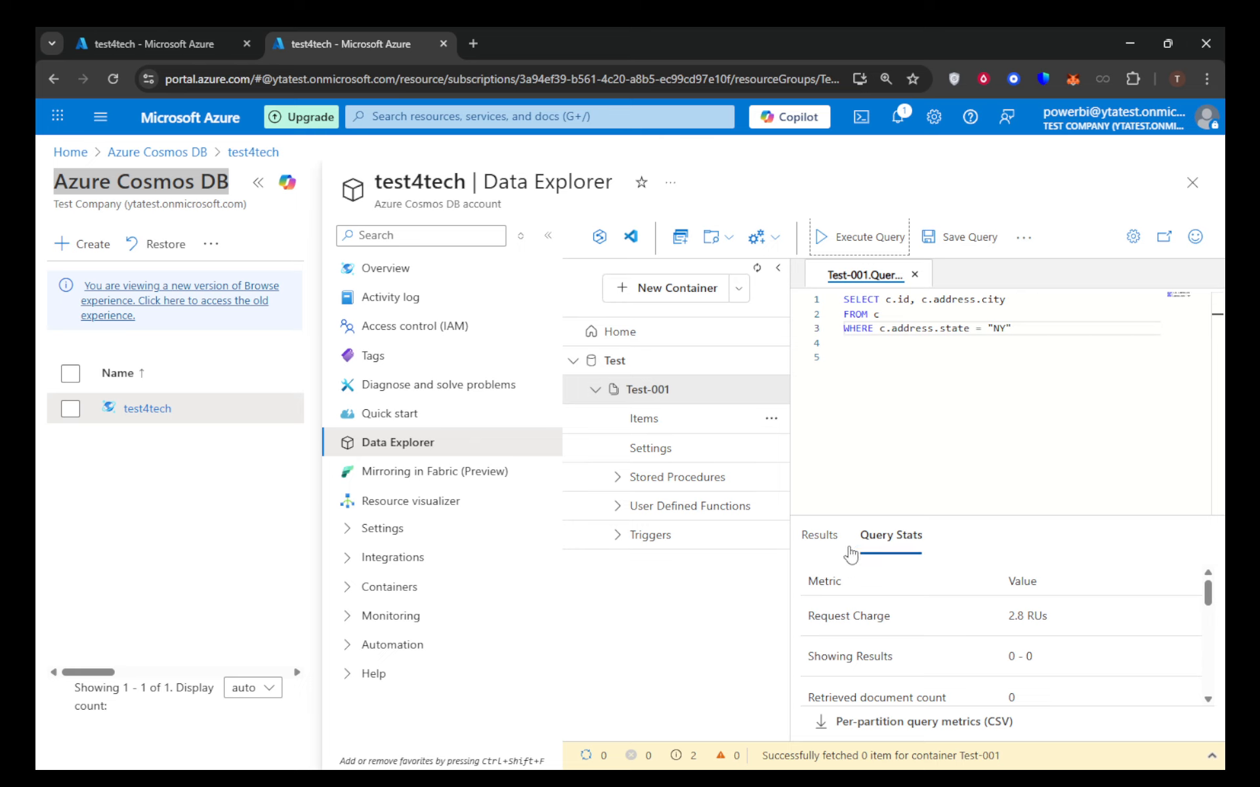
left_click(828, 544)
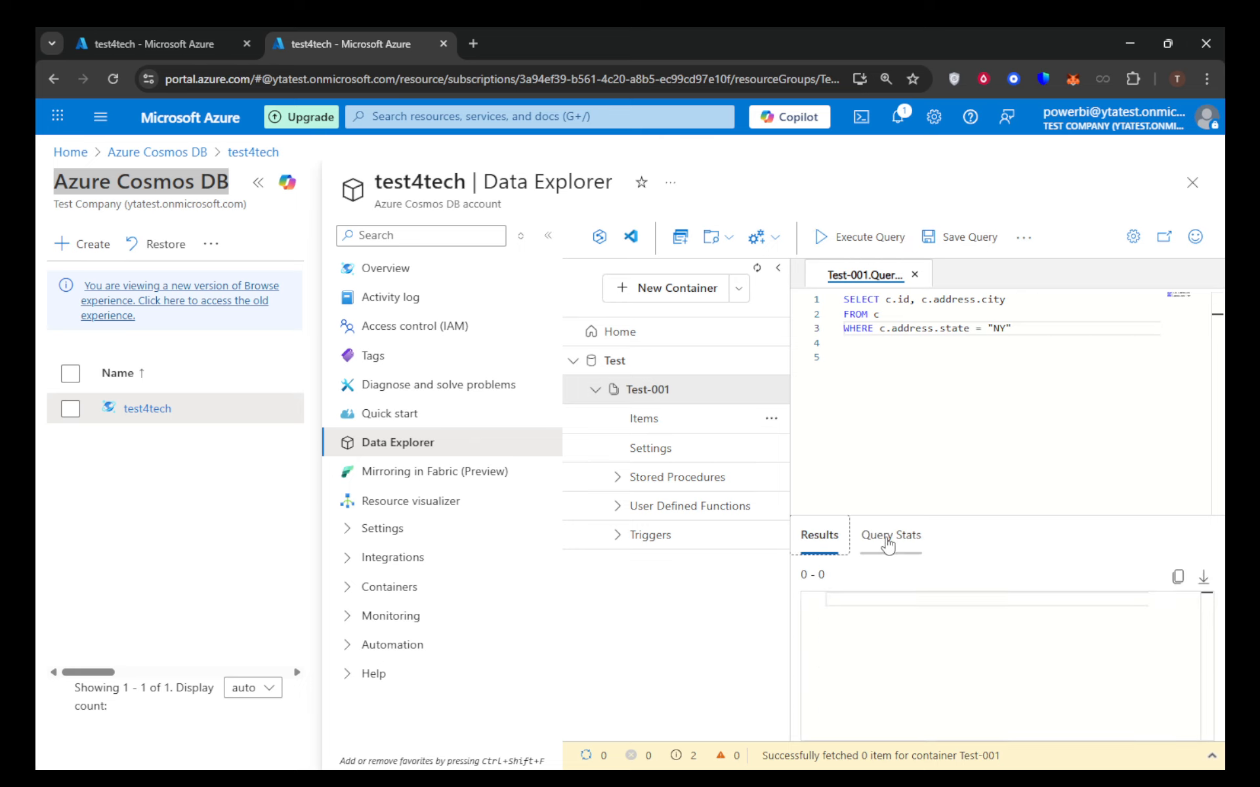
left_click(888, 544)
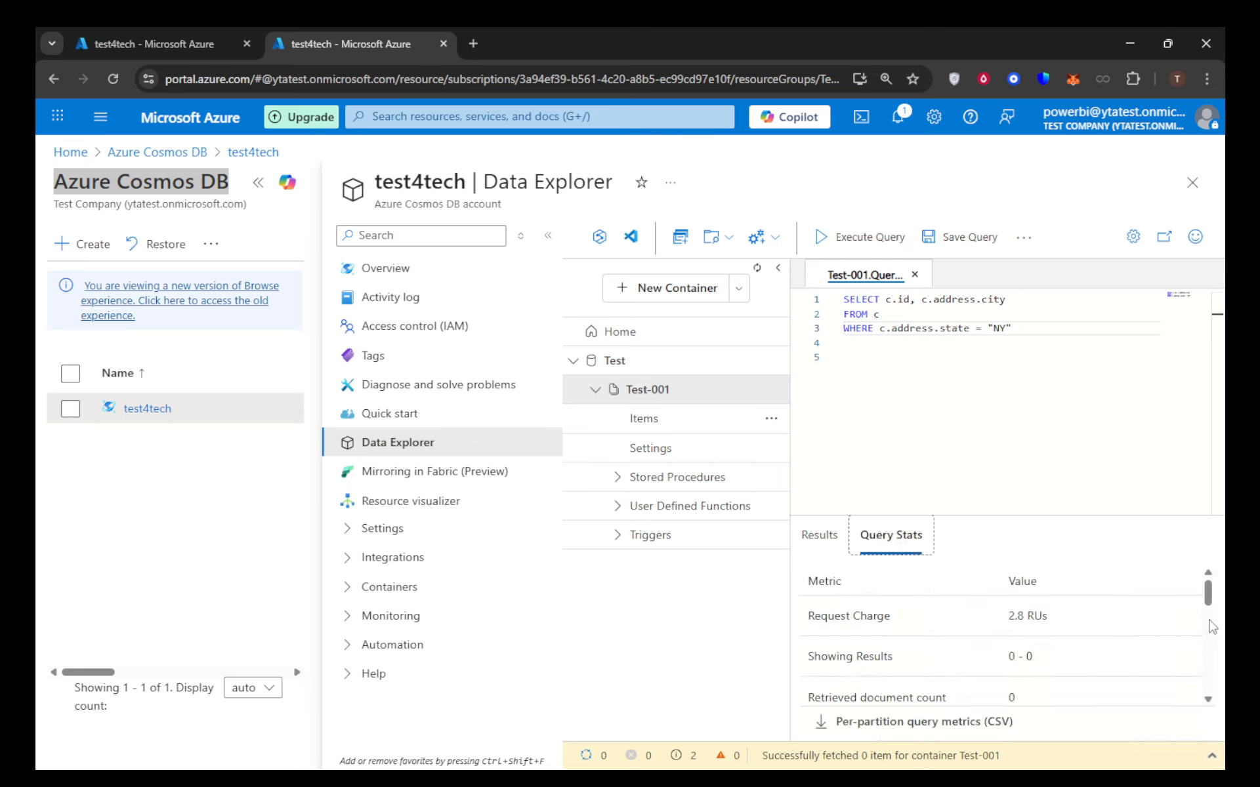
mouse_move(1210, 602)
left_mouse_down()
mouse_move(1201, 692)
mouse_move(1201, 582)
left_mouse_up()
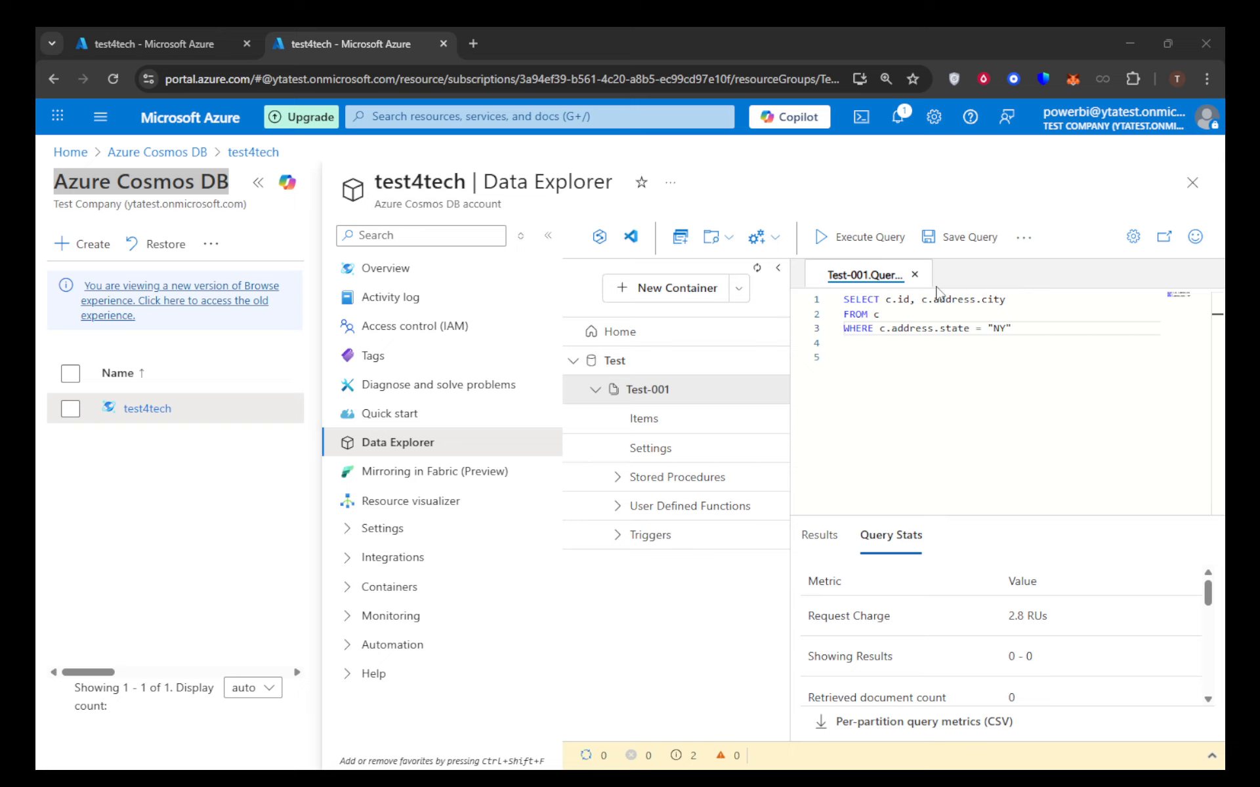
scroll(1079, 639, "down", 3)
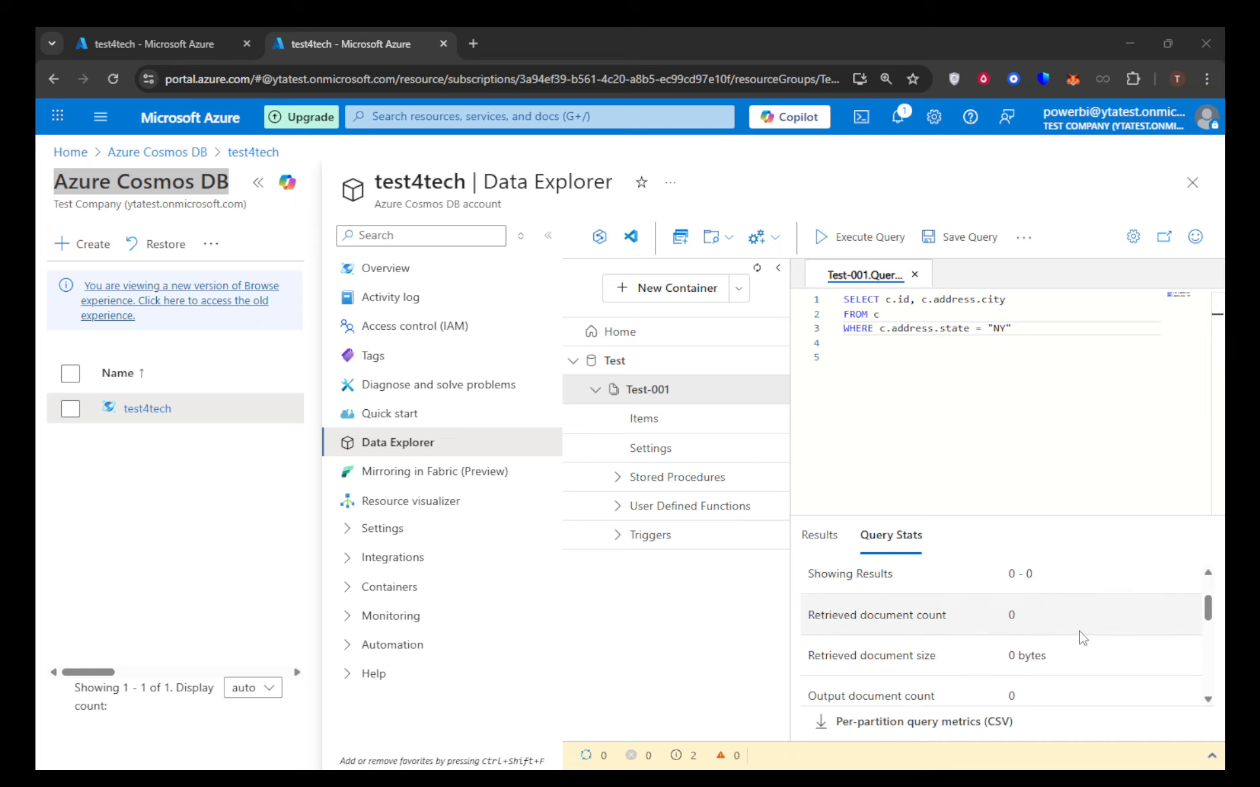
scroll(1086, 643, "down", 4)
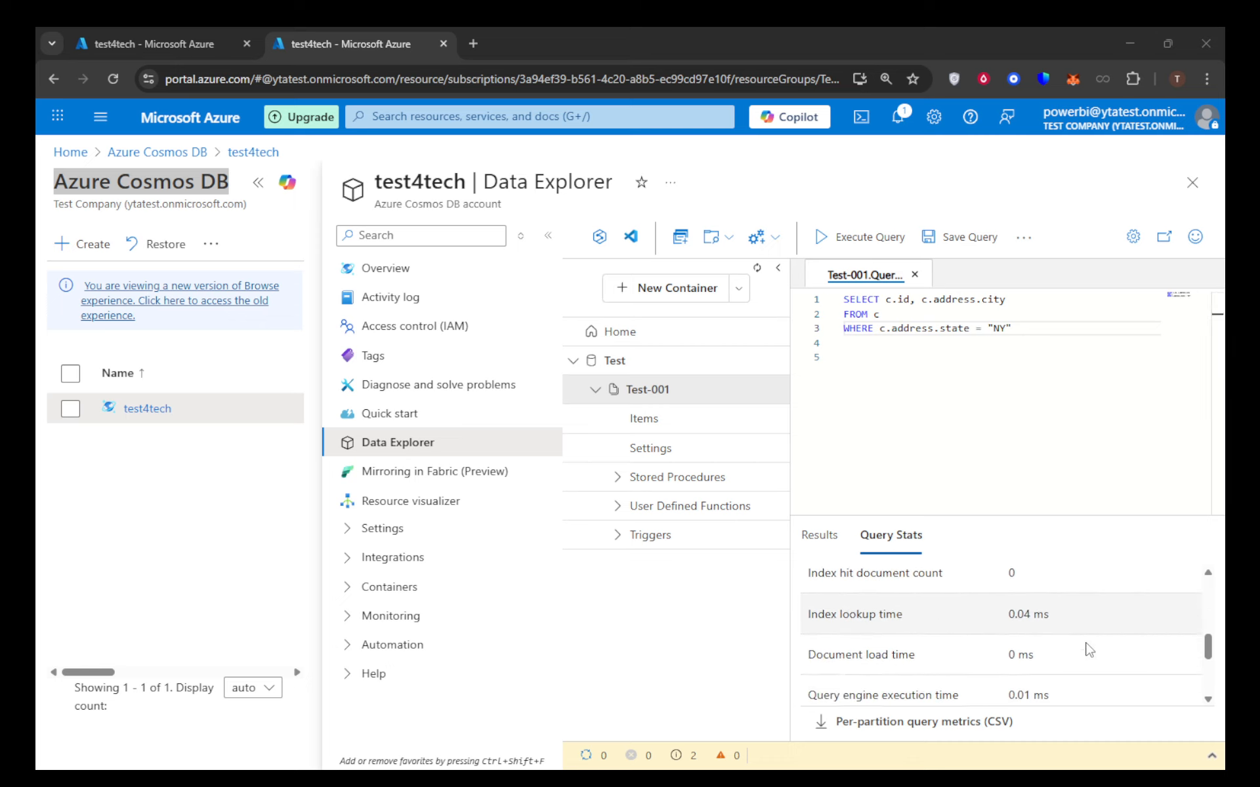
scroll(1094, 650, "down", 3)
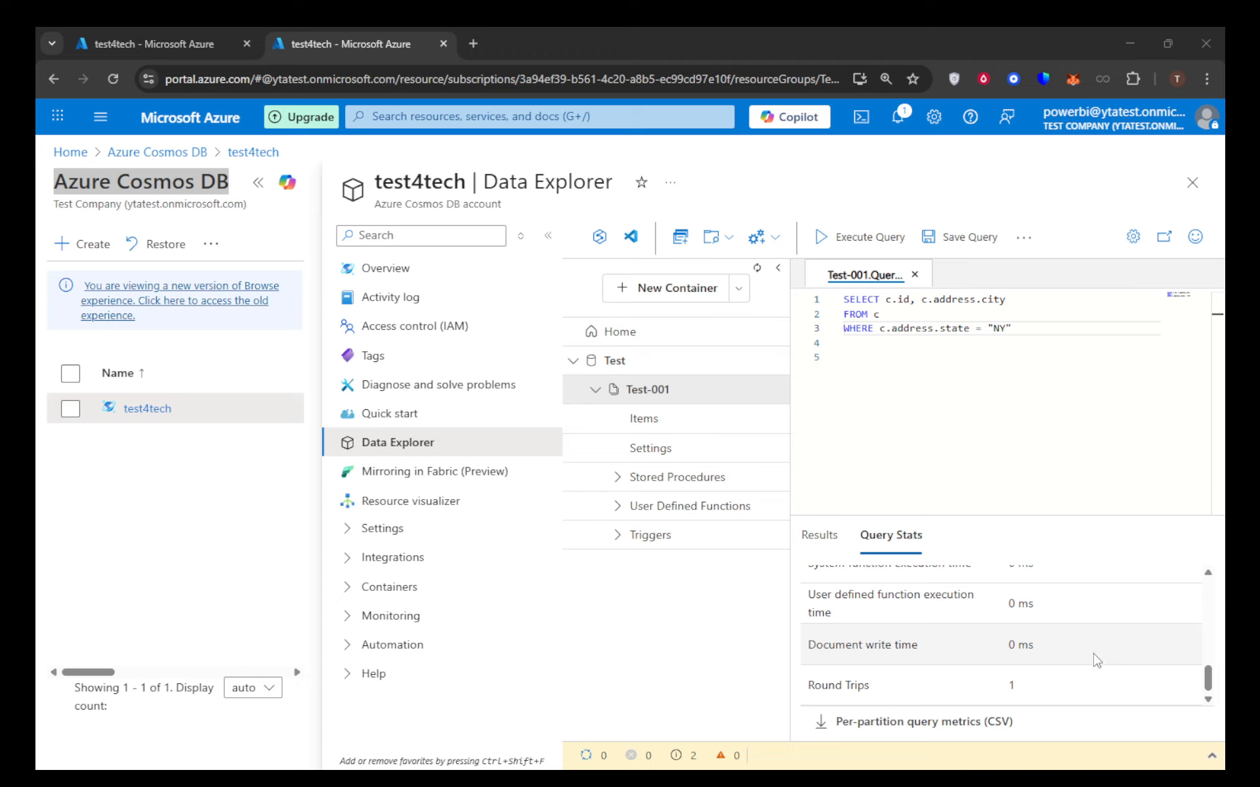